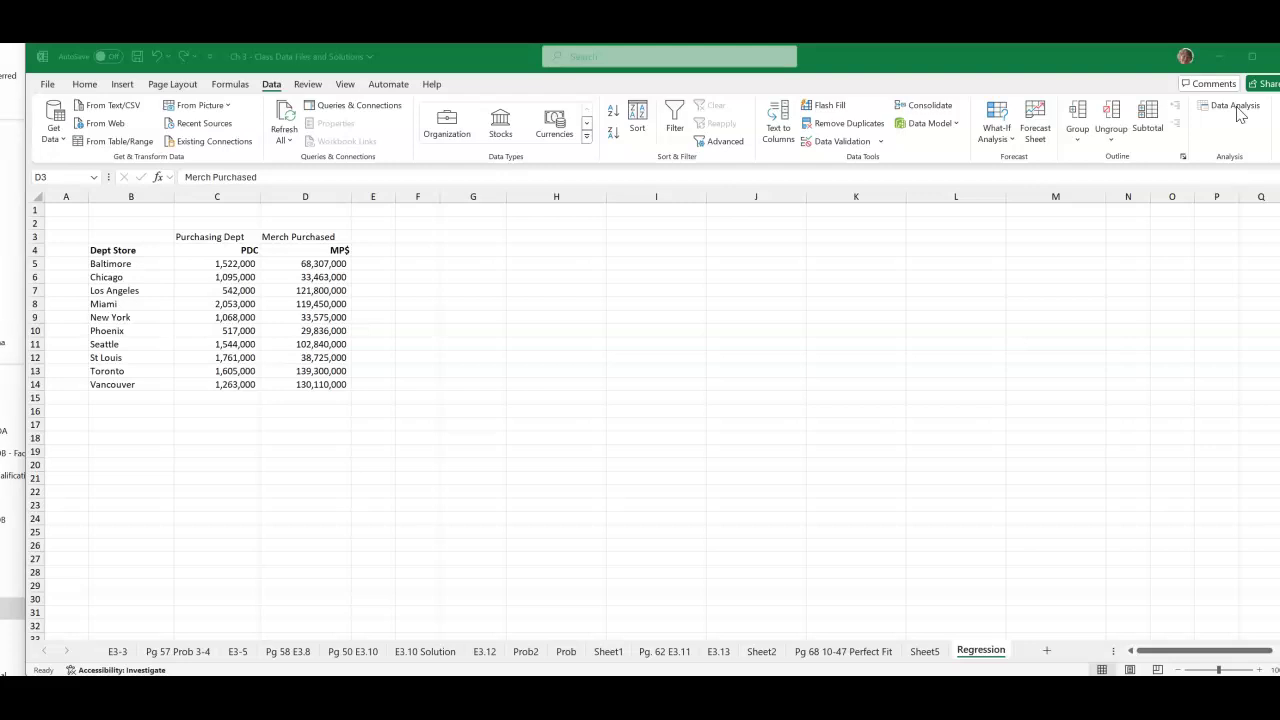
Step: Check in the Excel add-ins options whether the Analysis ToolPak is enabled, and leave without making changes
left_click(49, 84)
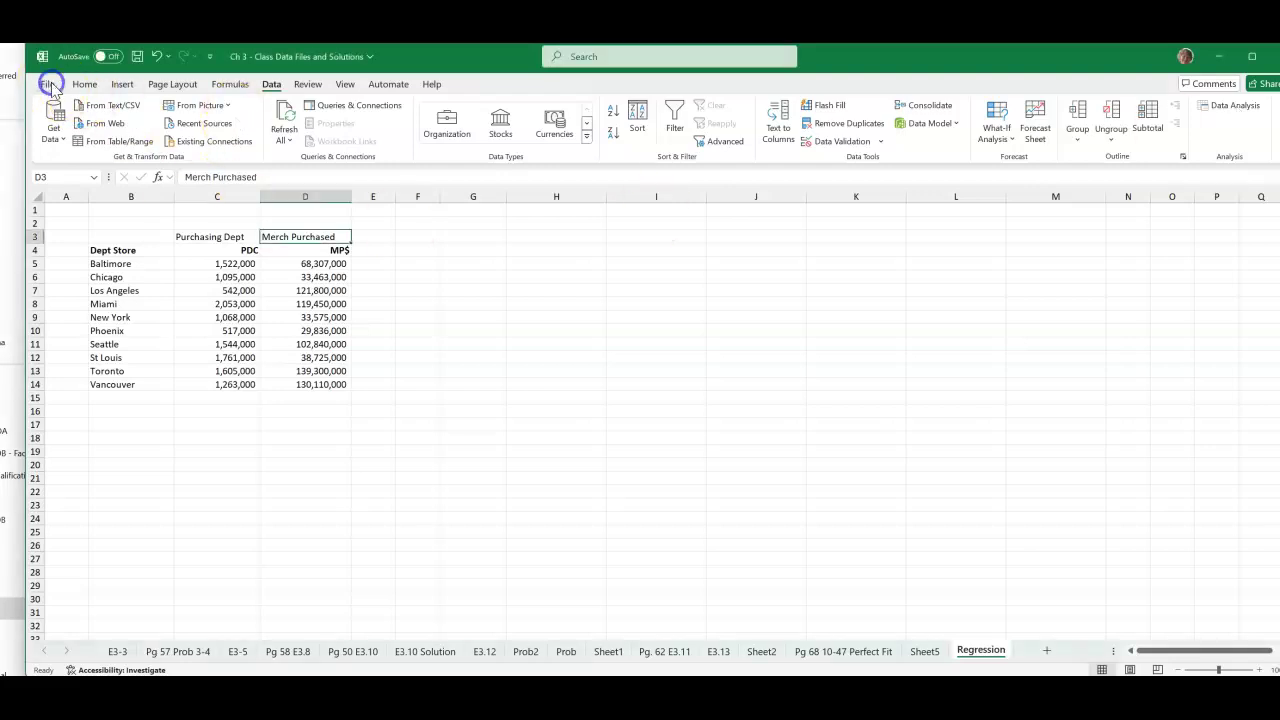
left_click(47, 88)
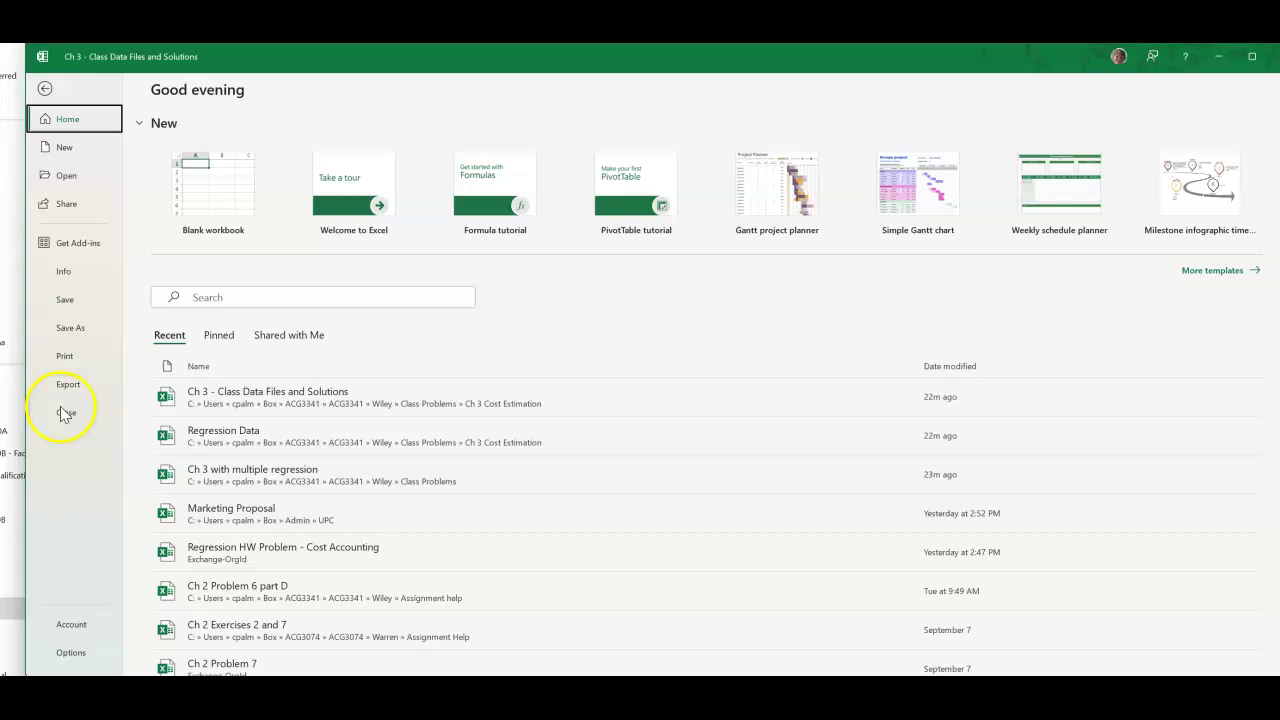
left_click(72, 653)
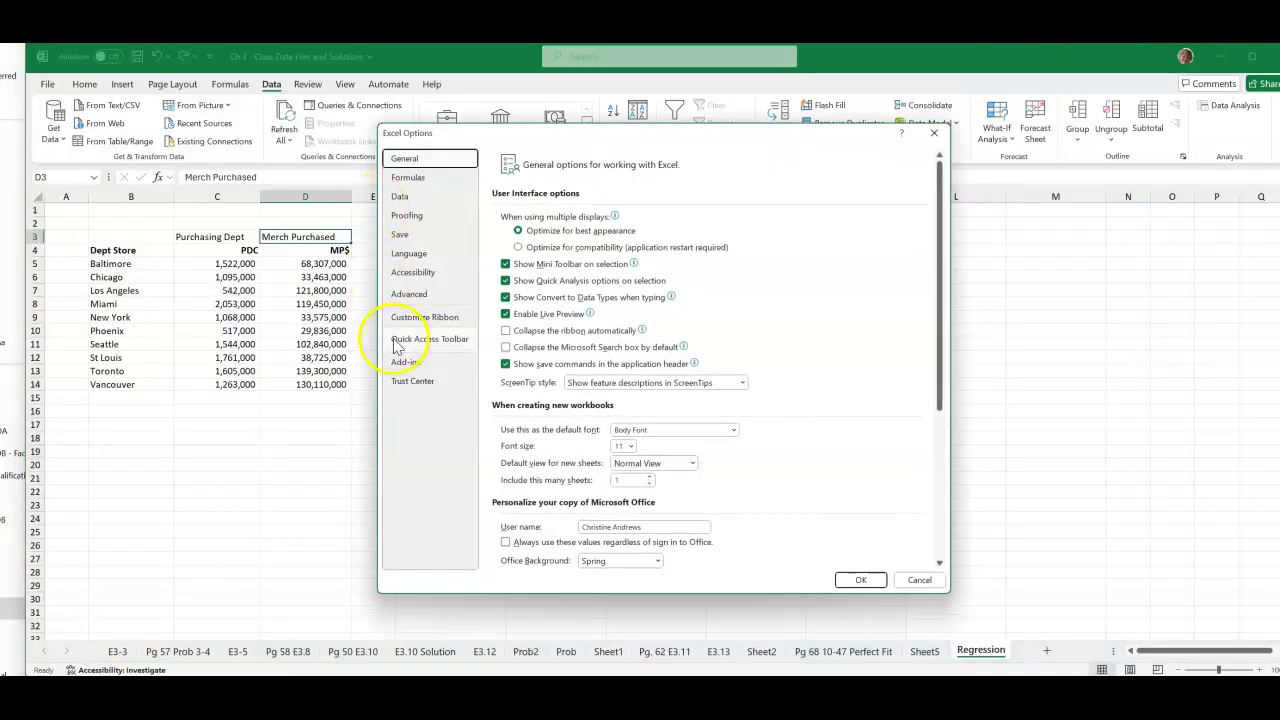
left_click(405, 365)
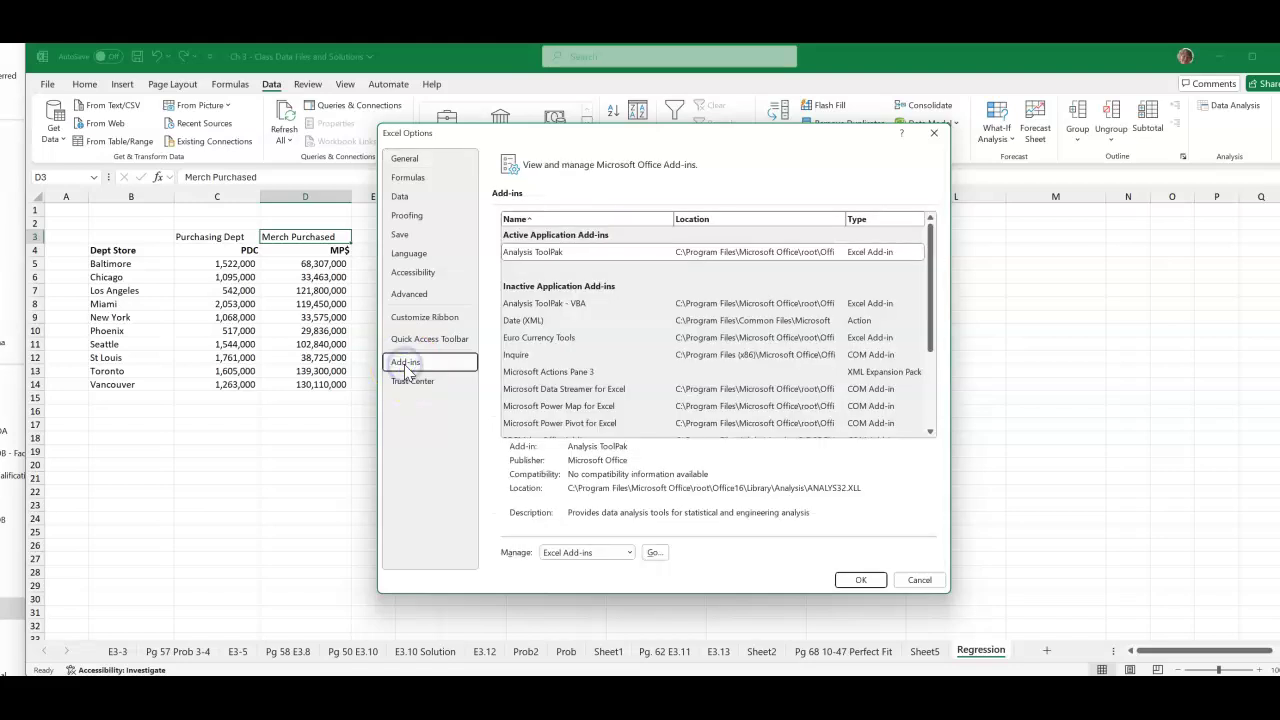
left_click(585, 257)
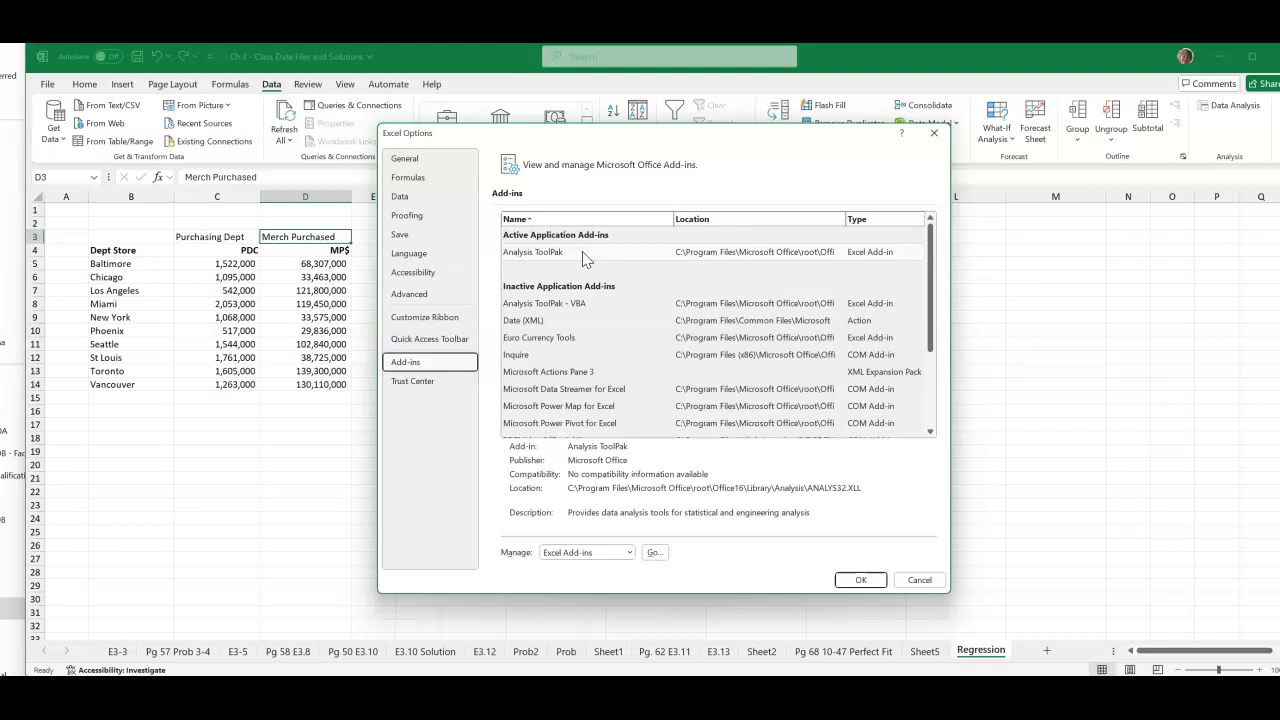
left_click(585, 257)
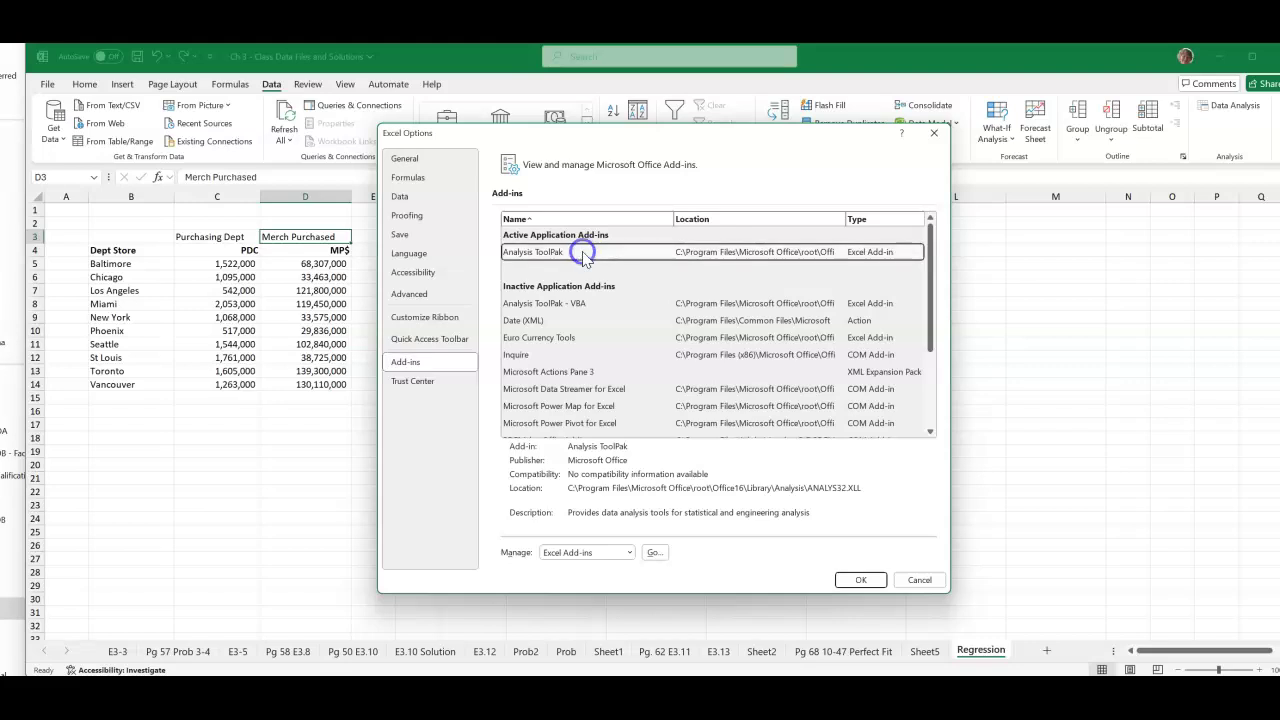
left_click(655, 552)
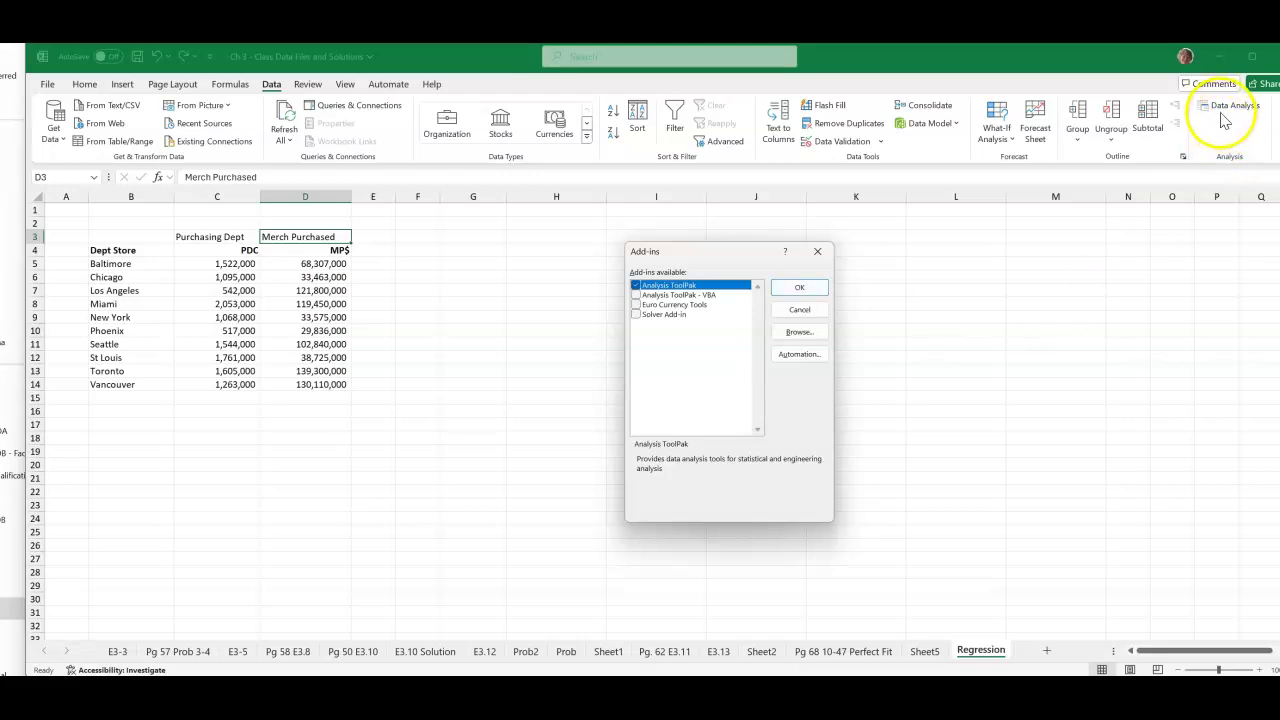
left_click(783, 310)
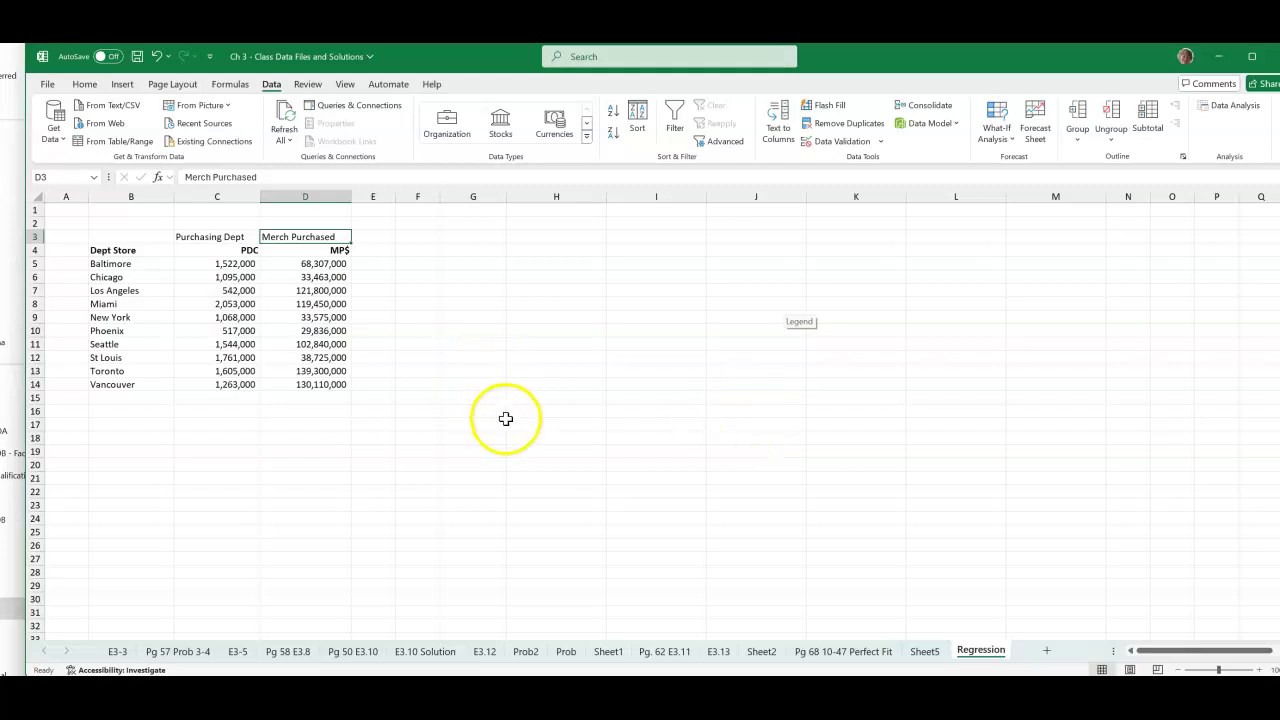
Step: Start the Regression tool from the Data Analysis tools
left_click(1232, 106)
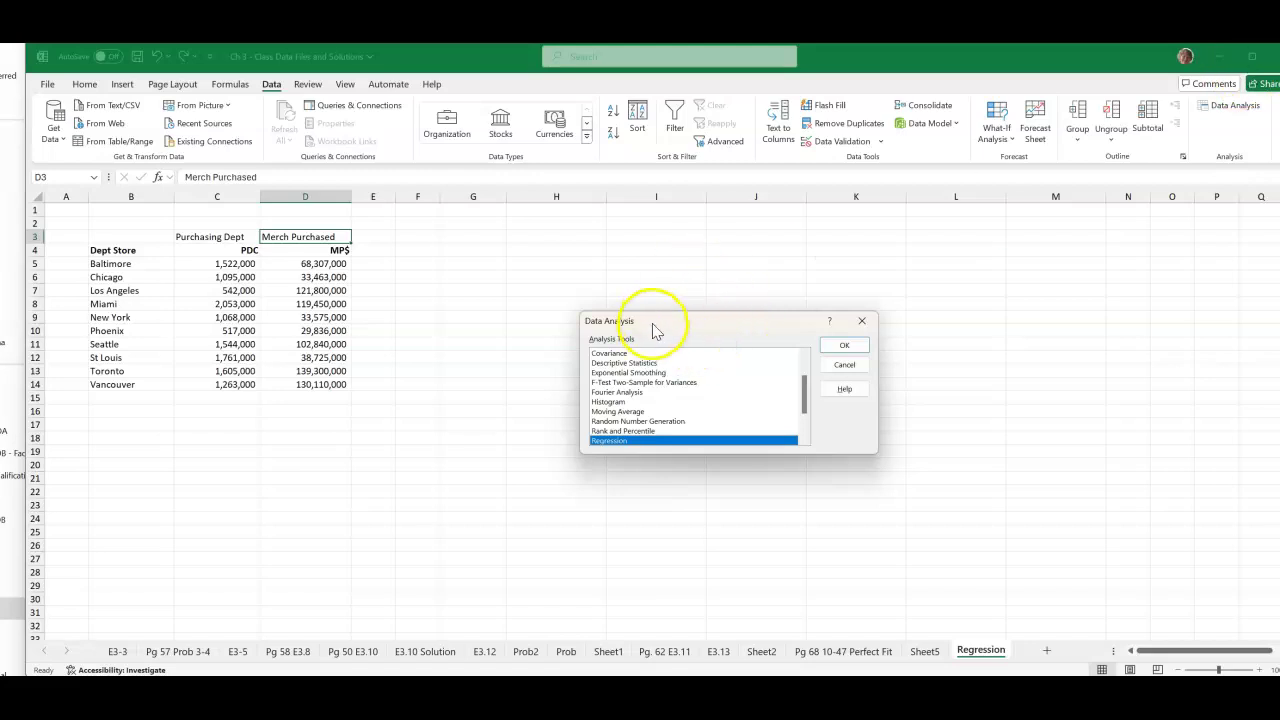
left_click_drag(653, 327, 688, 230)
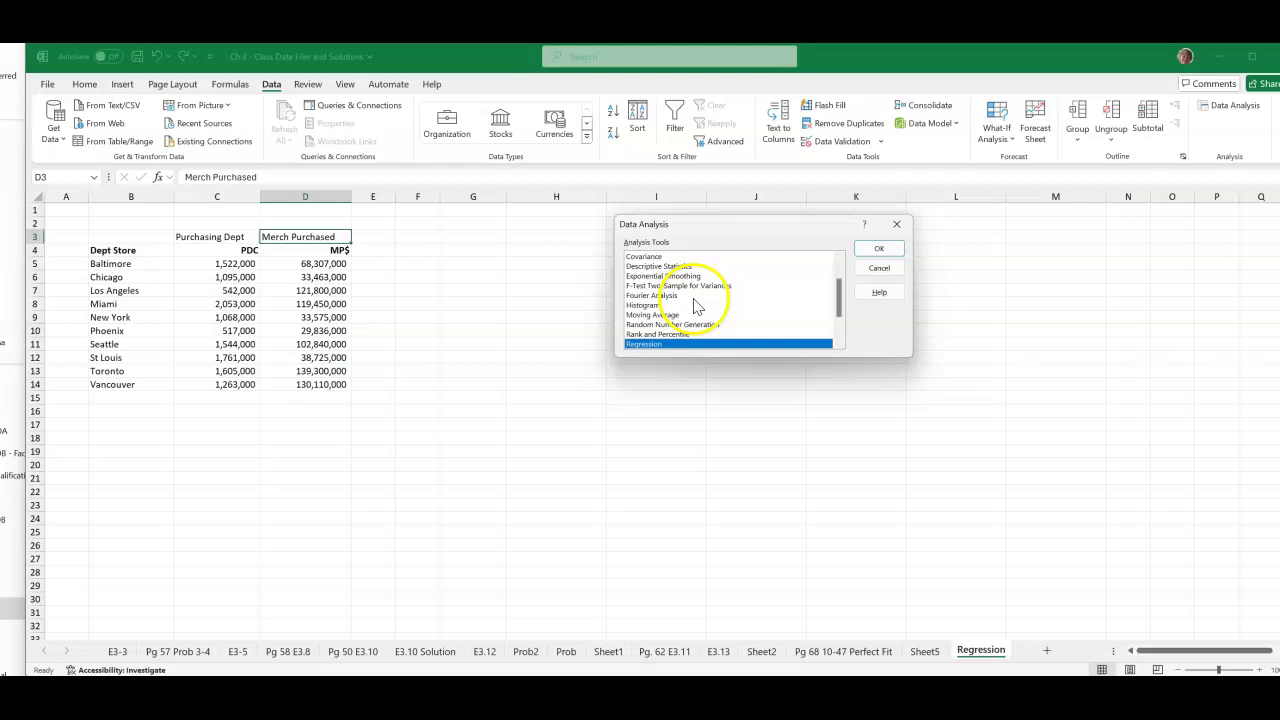
scroll(672, 340, "down", 2)
scroll(684, 326, "up", 2)
scroll(686, 325, "up", 1)
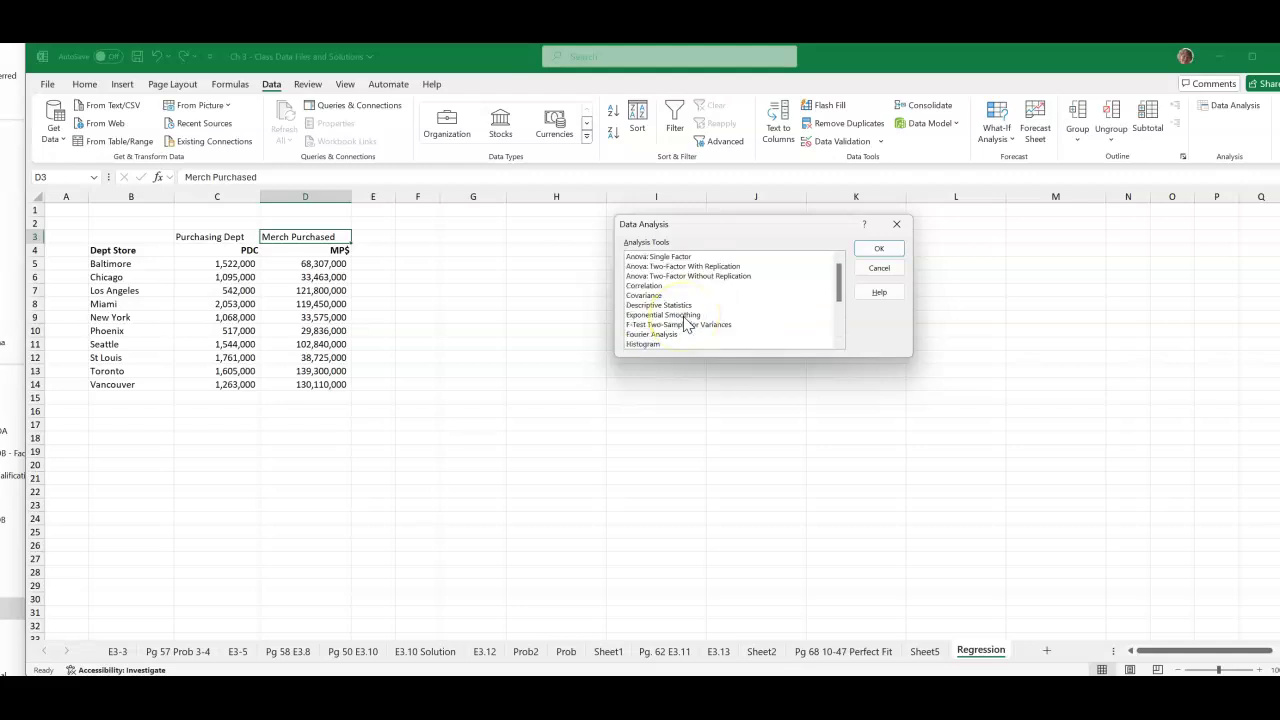
scroll(686, 326, "down", 1)
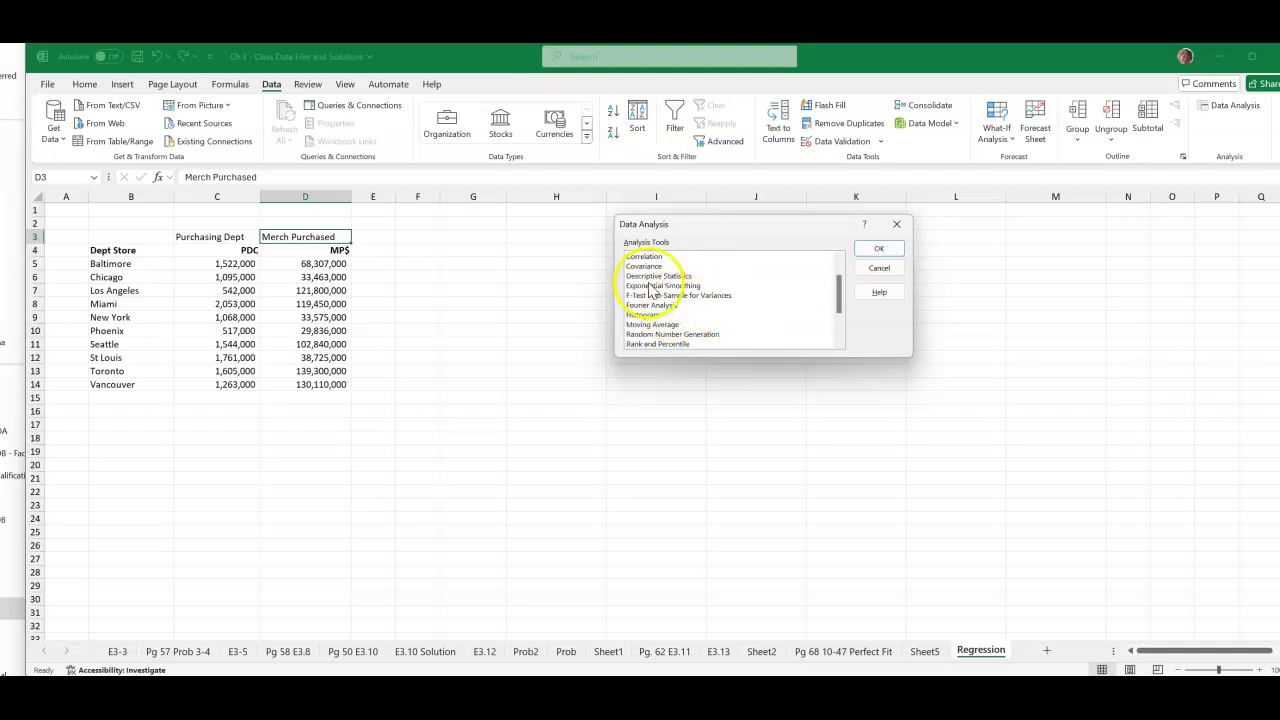
scroll(646, 333, "down", 1)
left_click(646, 325)
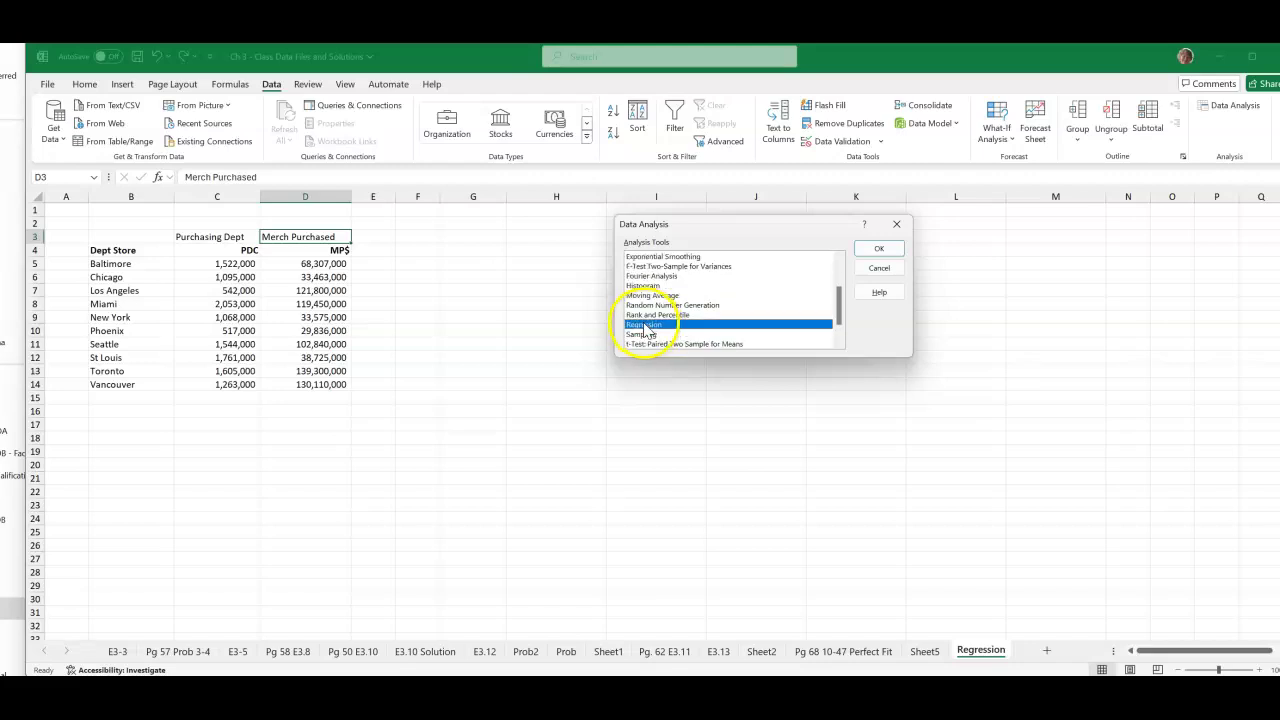
left_click(879, 248)
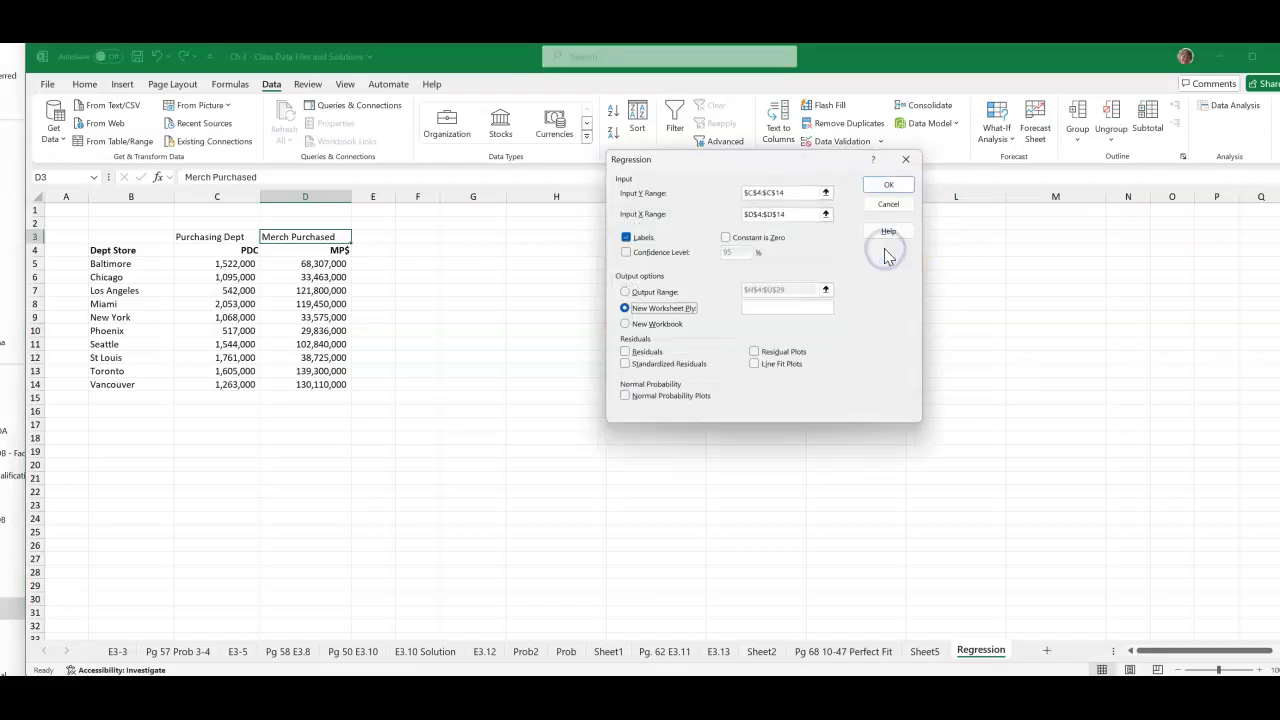
Step: Run the regression with Y range C4:C14, X range D4:D14, labels included, and output range H4:U29 on the current sheet
left_click_drag(717, 166, 642, 251)
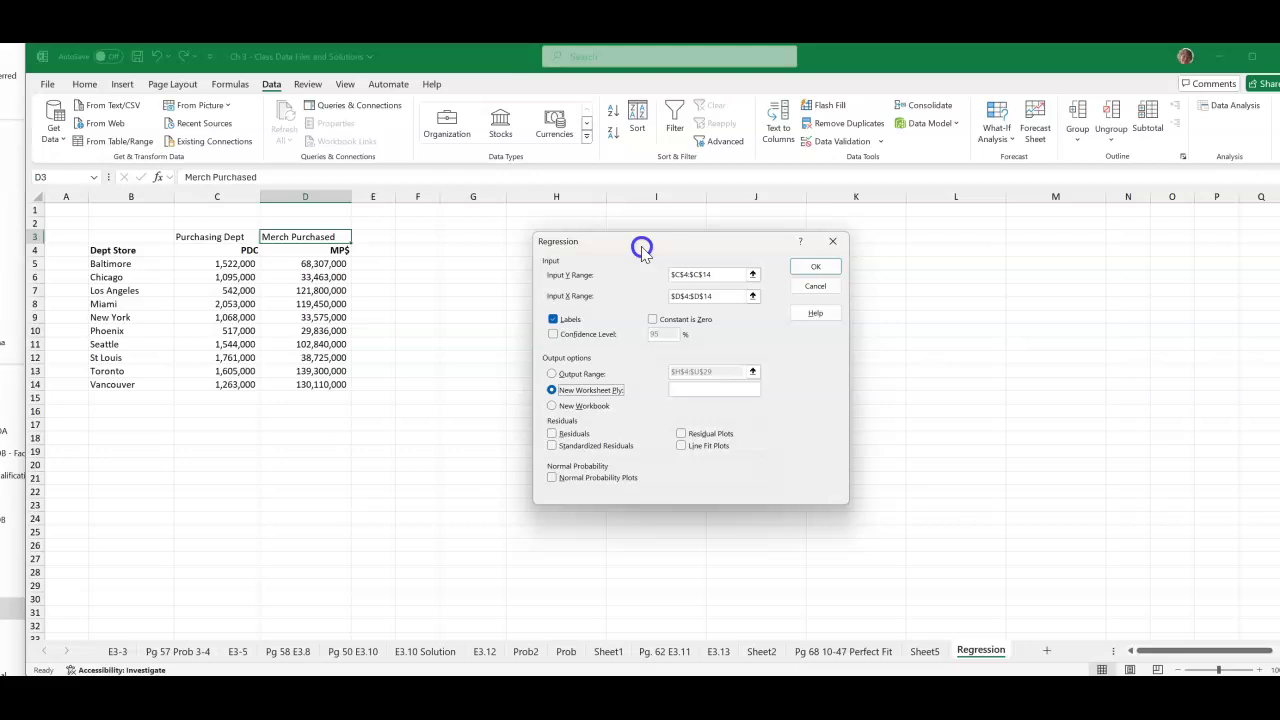
left_click(612, 345)
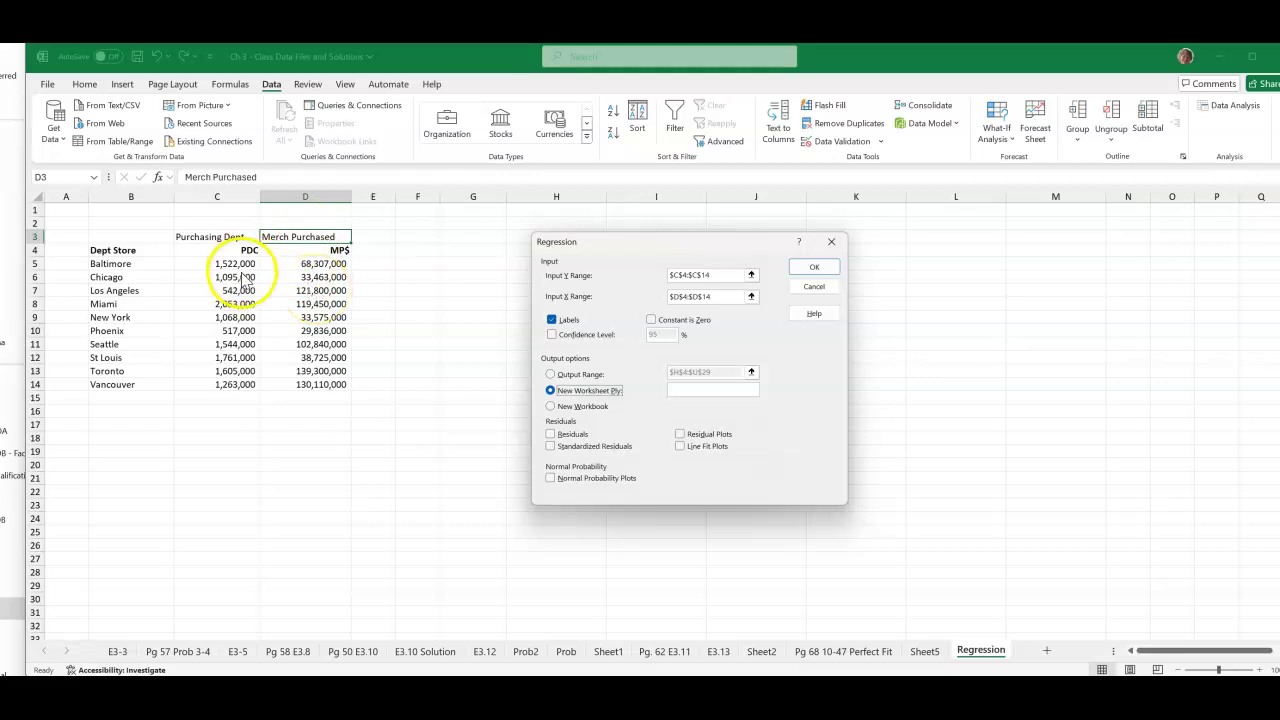
left_click(701, 276)
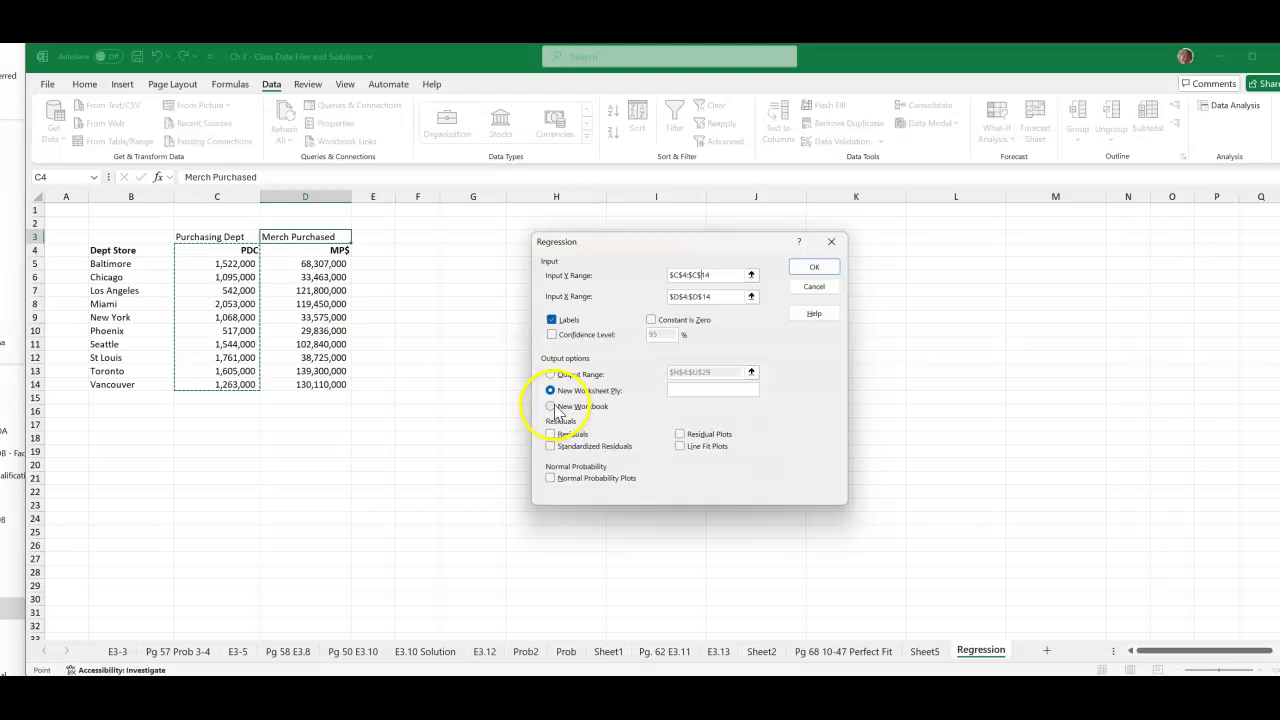
left_click(550, 374)
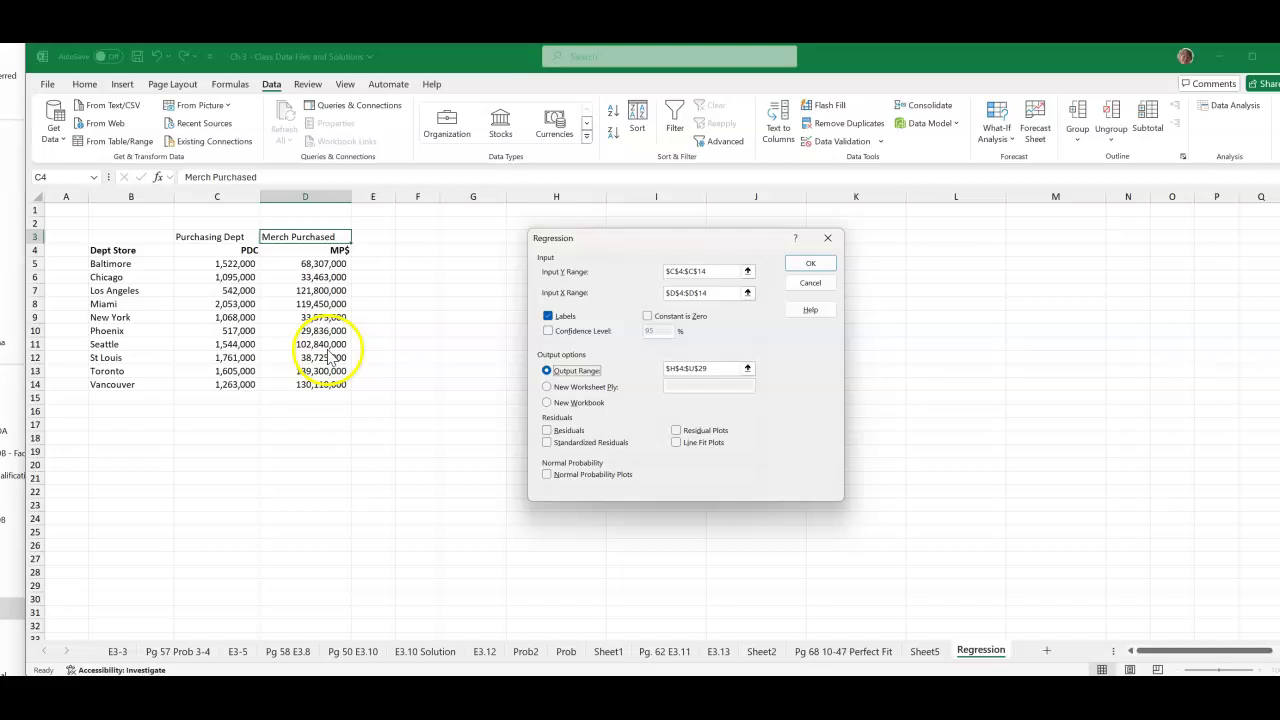
left_click(697, 293)
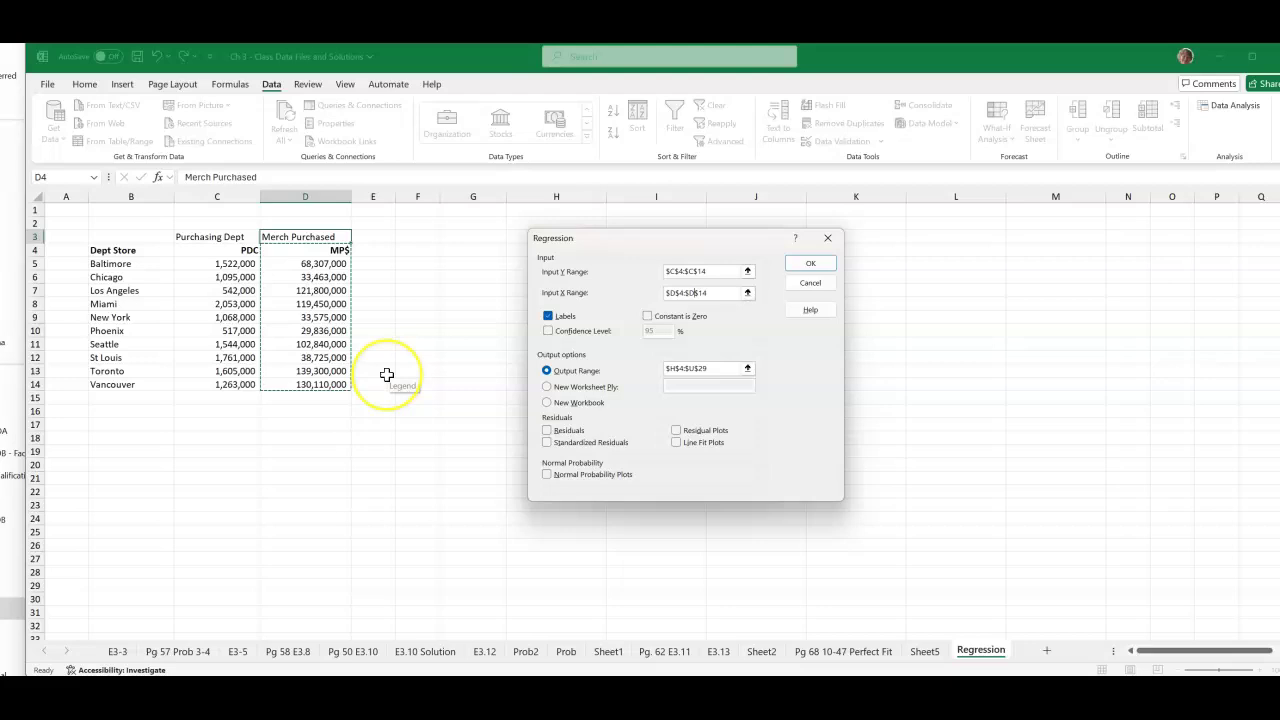
left_click(806, 266)
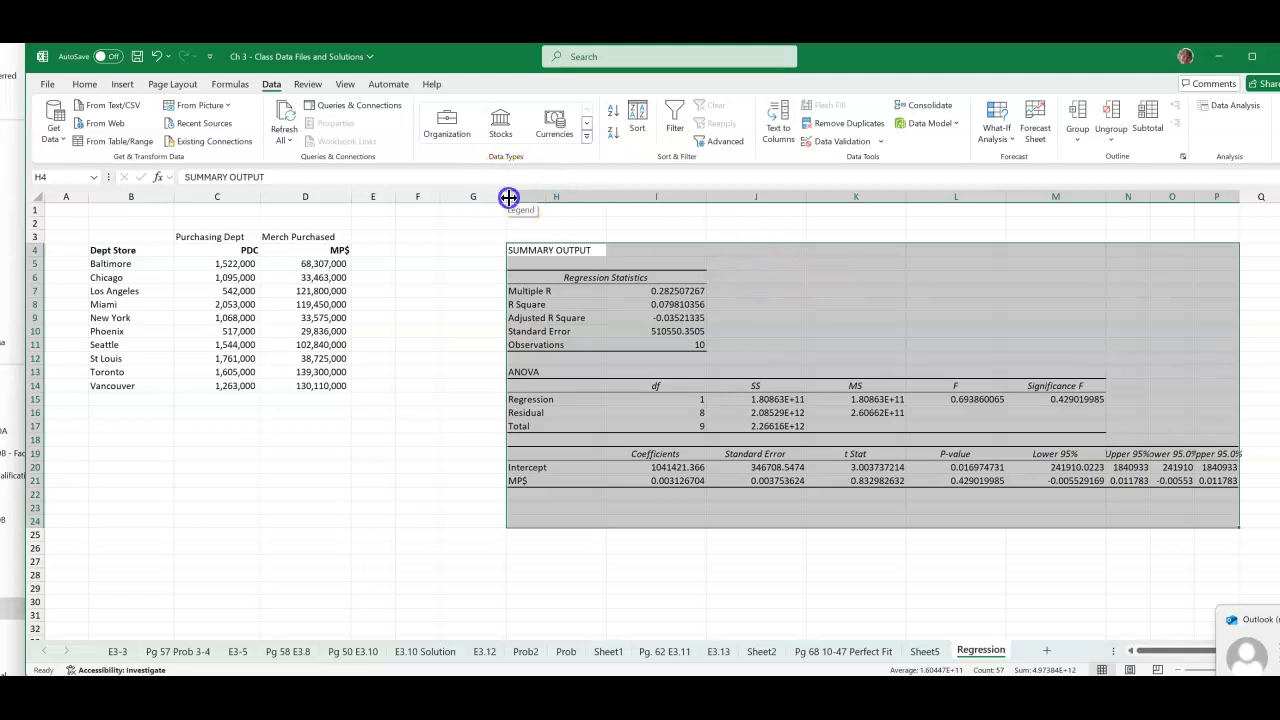
Step: Narrow column G beside the regression output and apply the comma number format to the Intercept coefficient in I20
left_click_drag(507, 196, 465, 195)
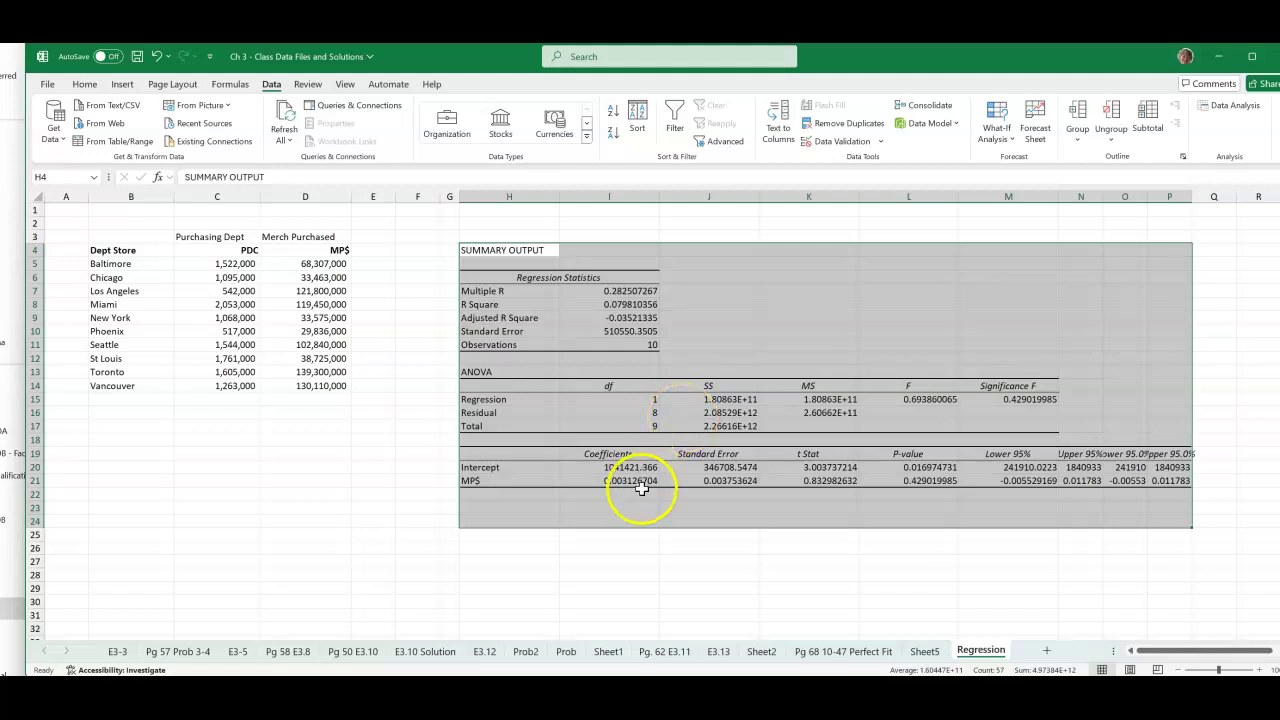
left_click(592, 304)
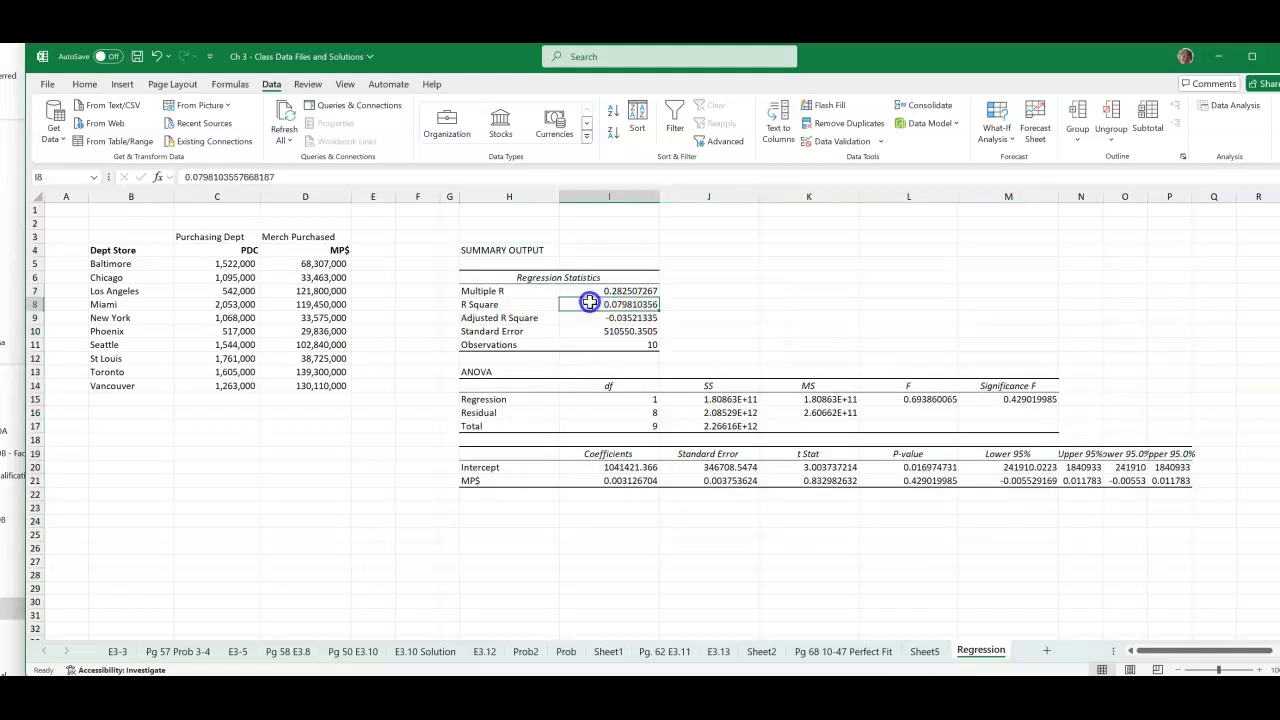
left_click(628, 467)
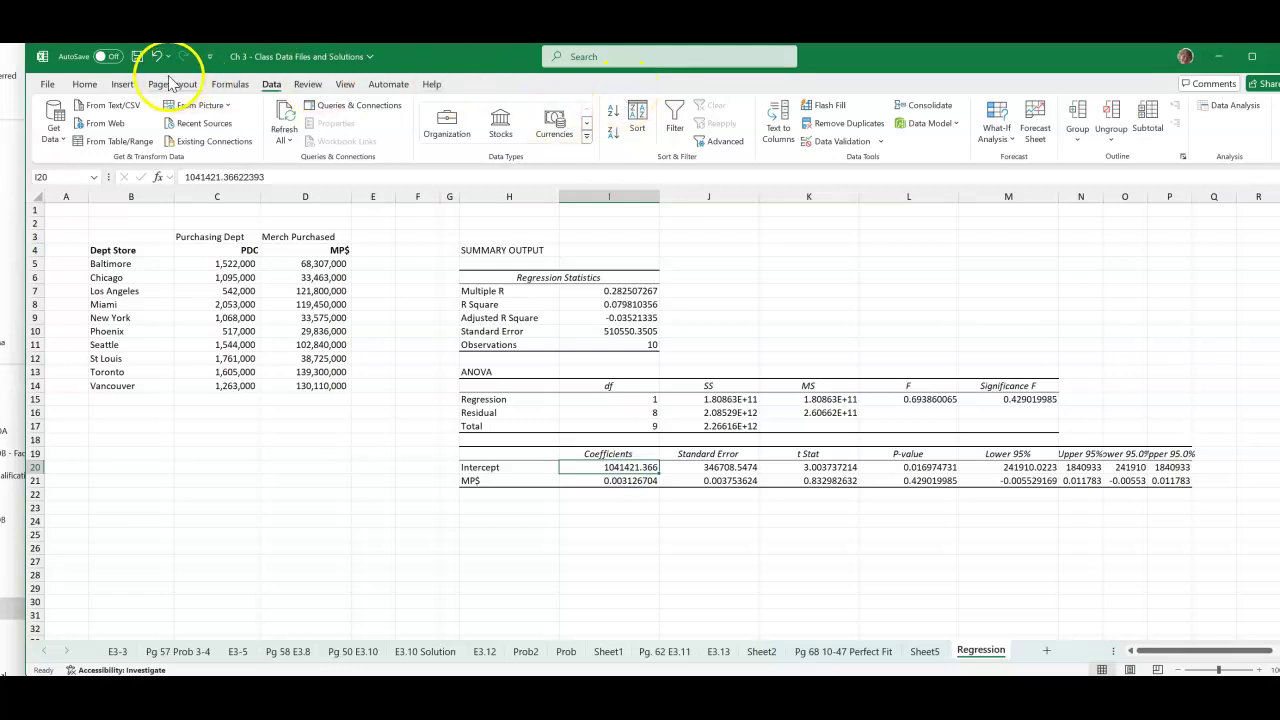
left_click(84, 84)
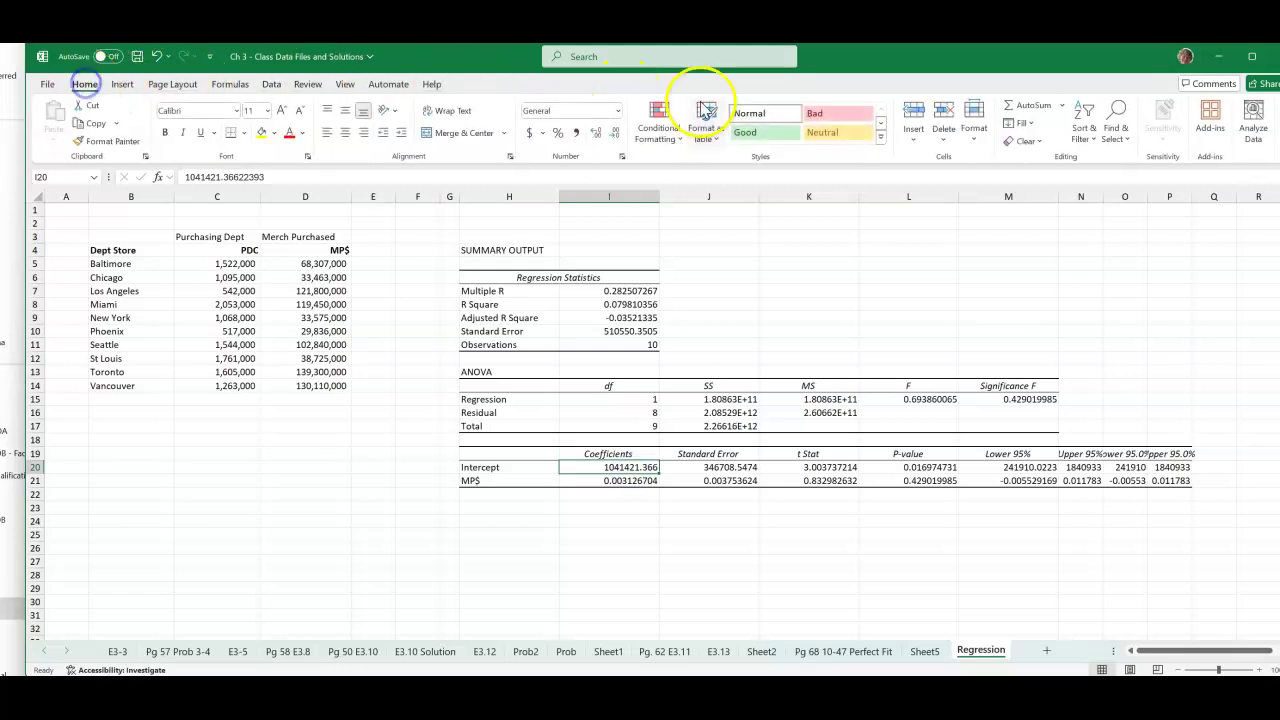
left_click(576, 132)
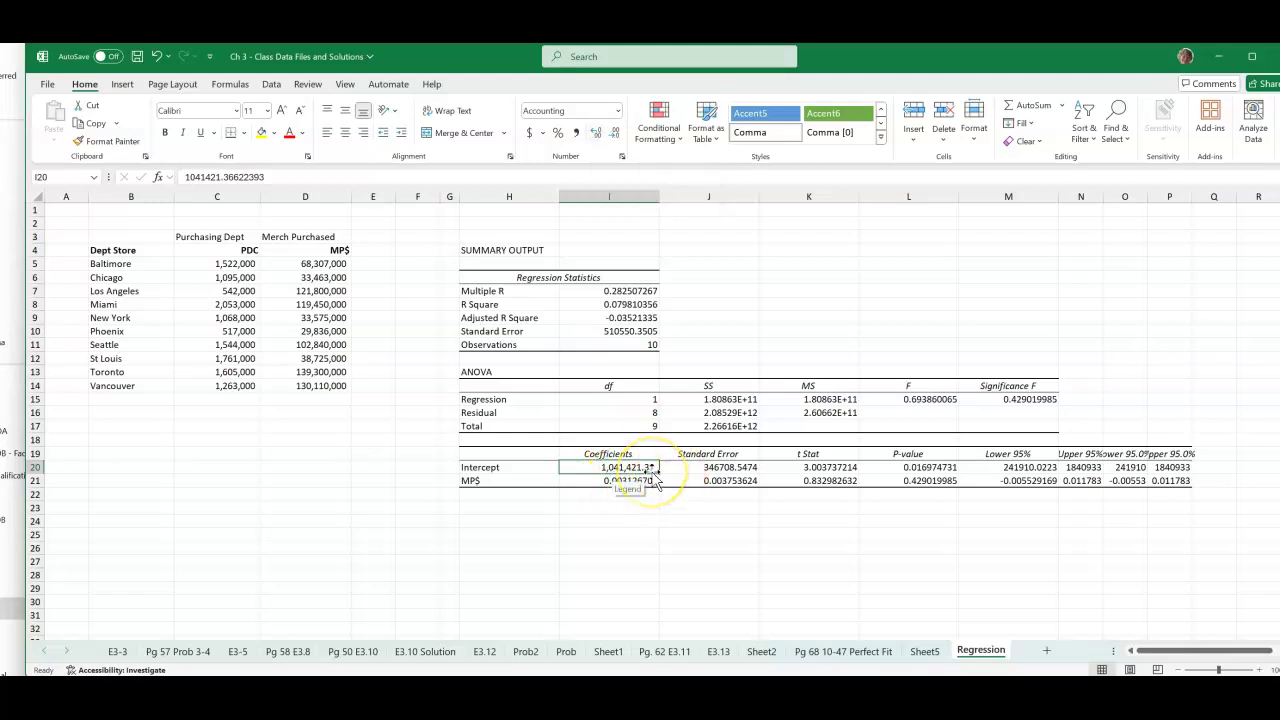
left_click(648, 506)
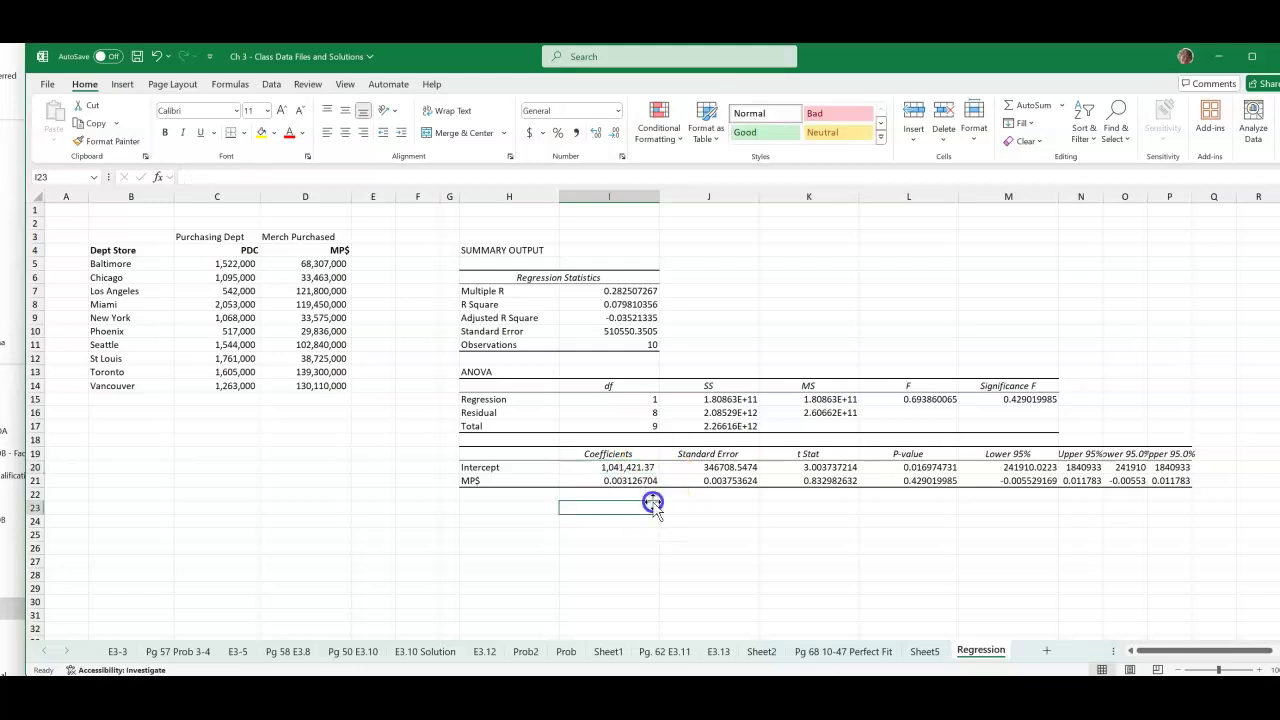
Step: Examine the MP$ coefficient, view Sheet5 and the Pg 68 10-47 Perfect Fit sheet, and return to the Regression sheet
left_click(616, 482)
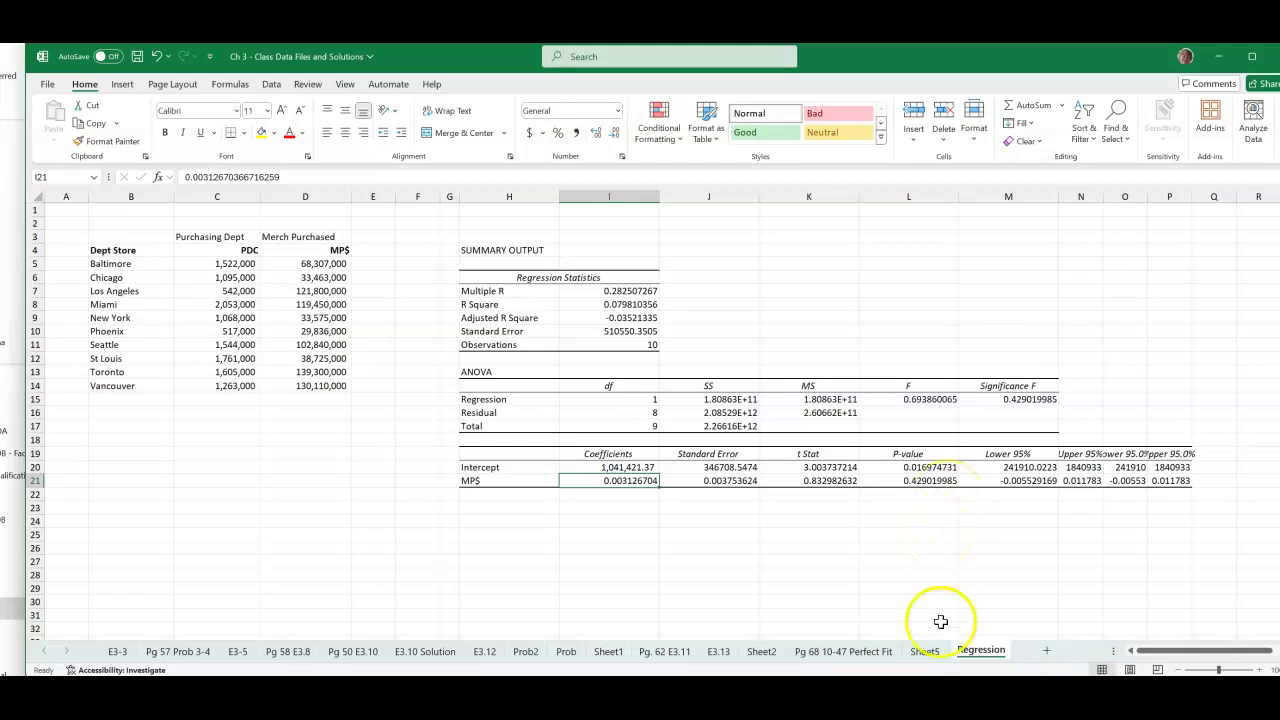
left_click(925, 651)
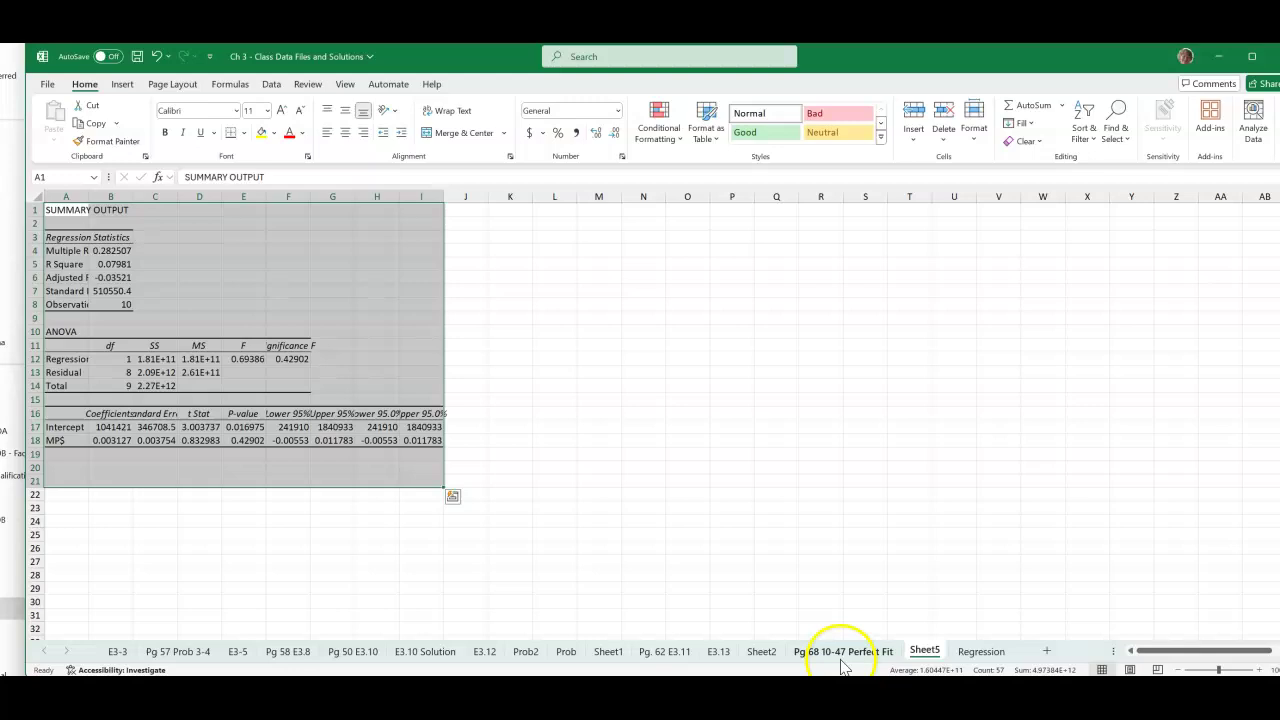
left_click(980, 651)
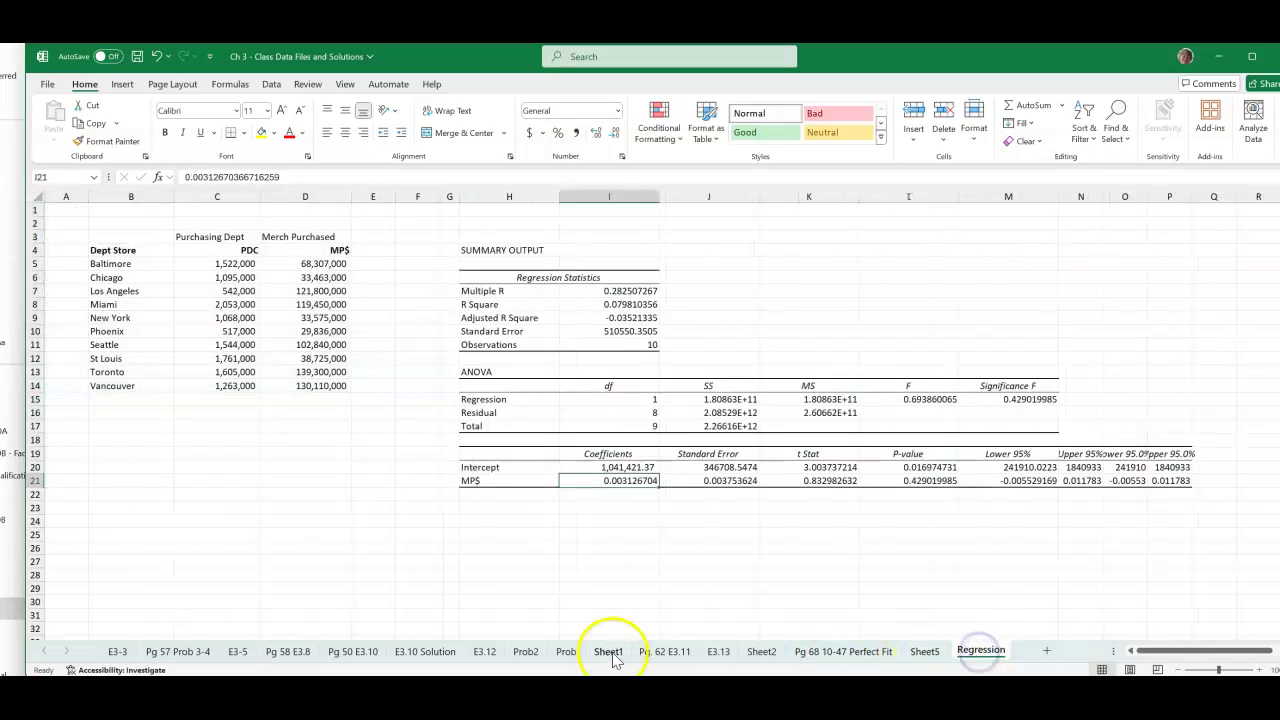
left_click(805, 652)
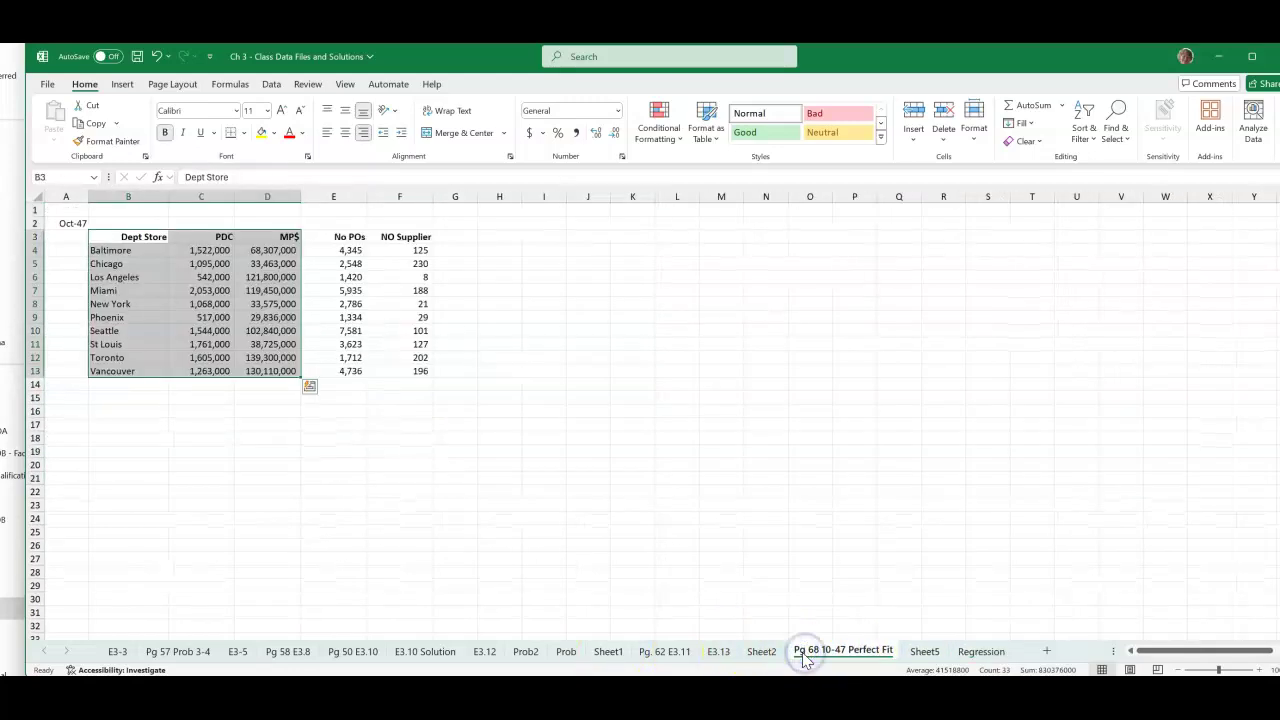
left_click(976, 651)
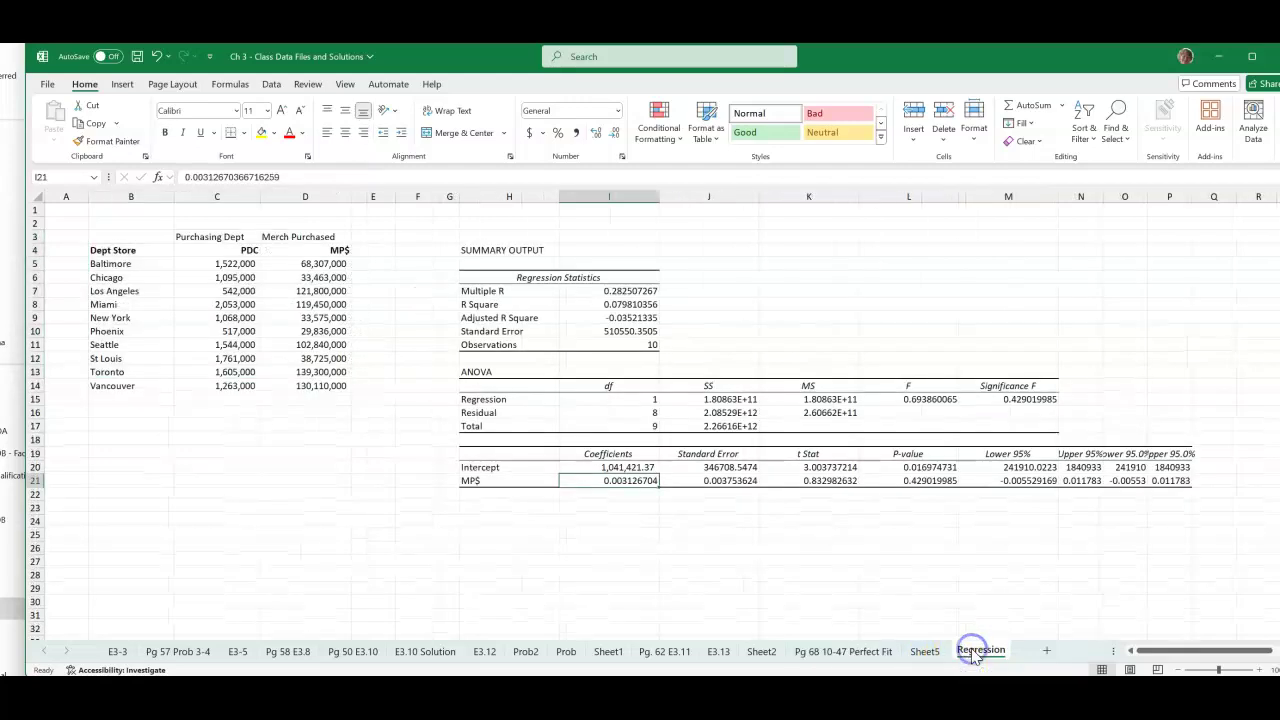